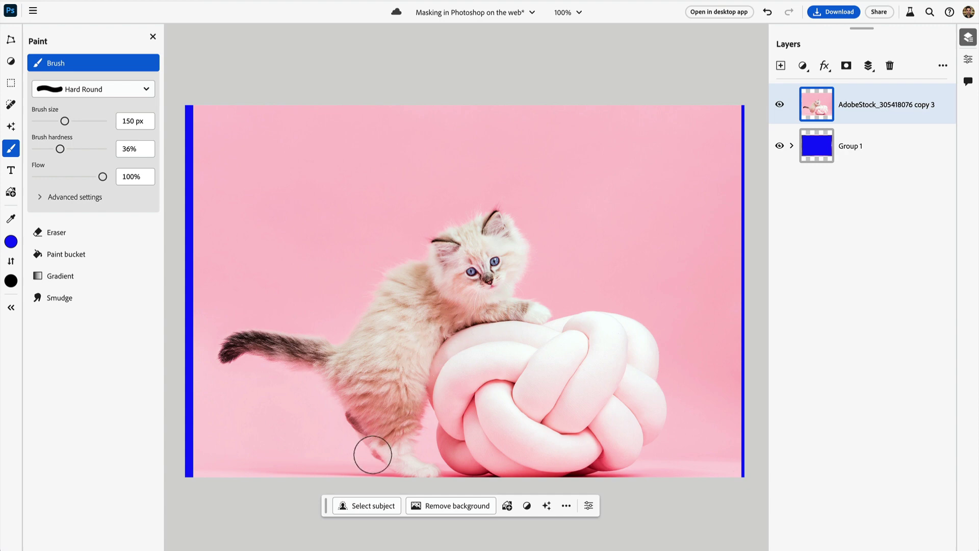
Auto-select the kitten and knot pillow with Select subject
left_click(364, 510)
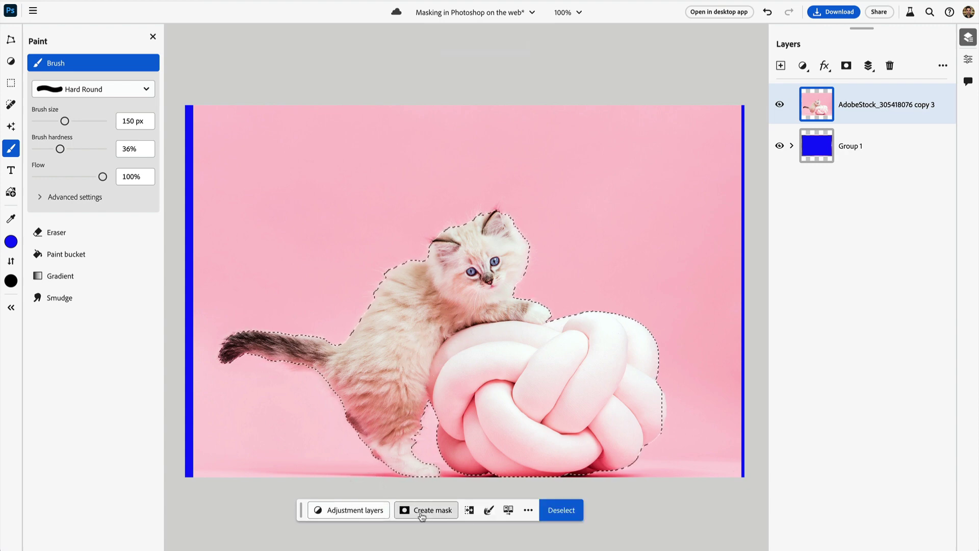
Turn the selection into a layer mask and brush away the knot's right side
left_click(432, 510)
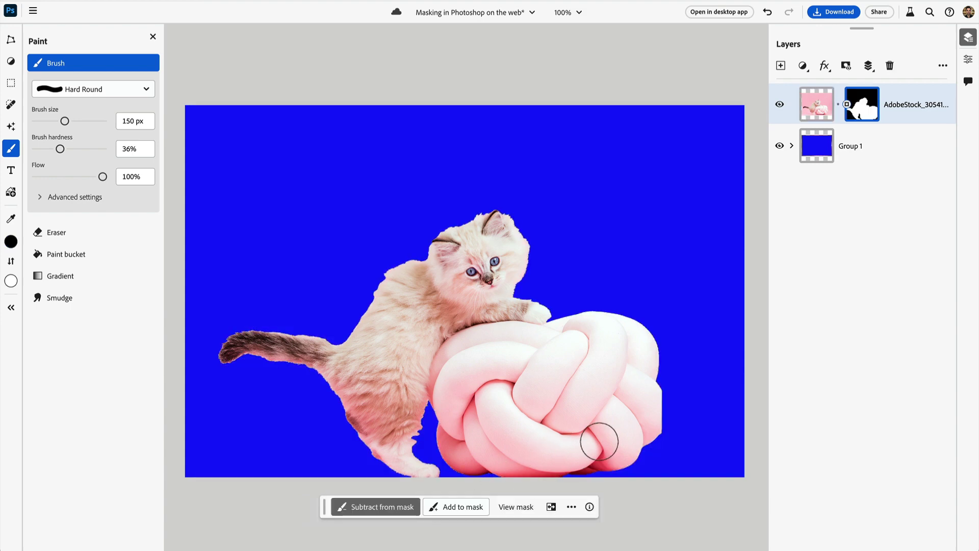
mouse_move(598, 442)
left_mouse_down()
mouse_move(656, 358)
mouse_move(578, 357)
mouse_move(563, 383)
left_mouse_up()
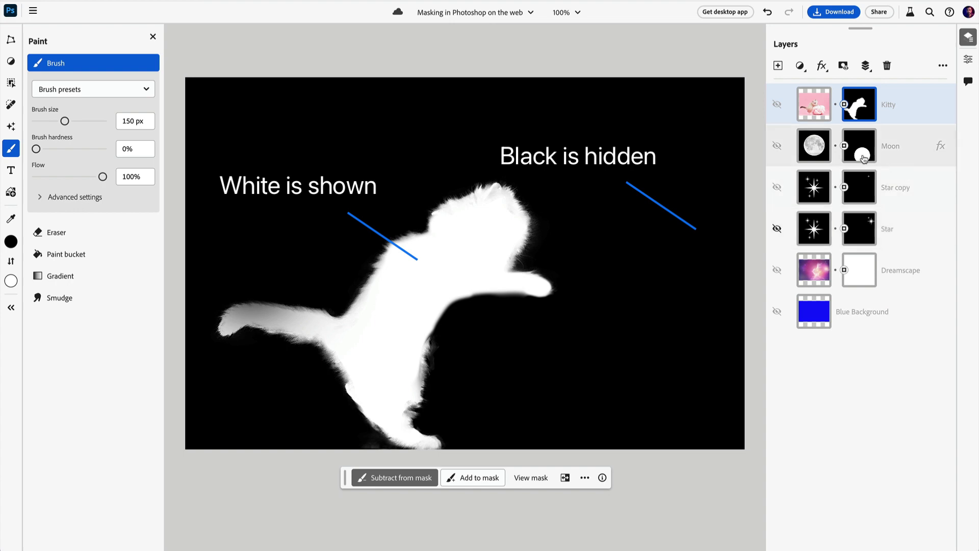
Toggle the Kitty mask view on and off to compare it with the composite
left_click(530, 479)
left_click(529, 482)
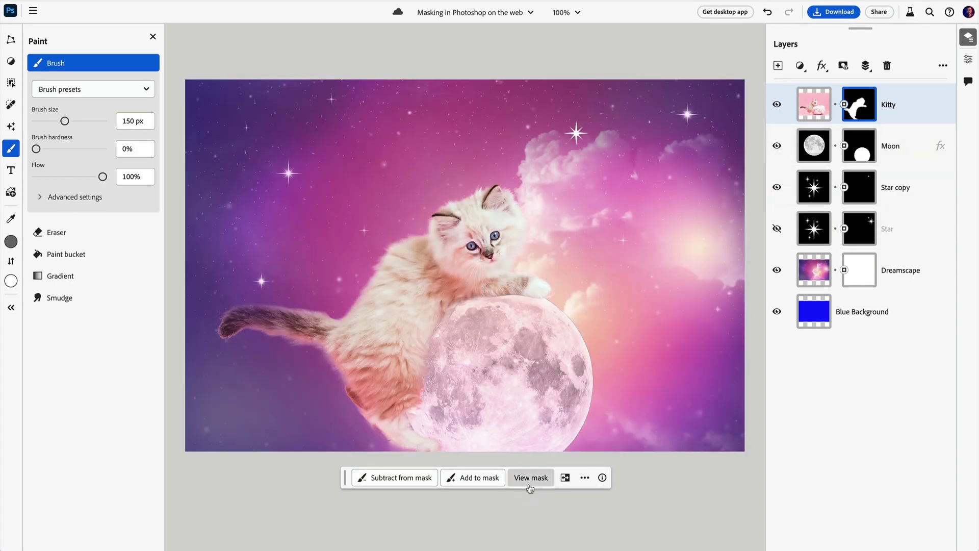
left_click(530, 487)
left_click(529, 488)
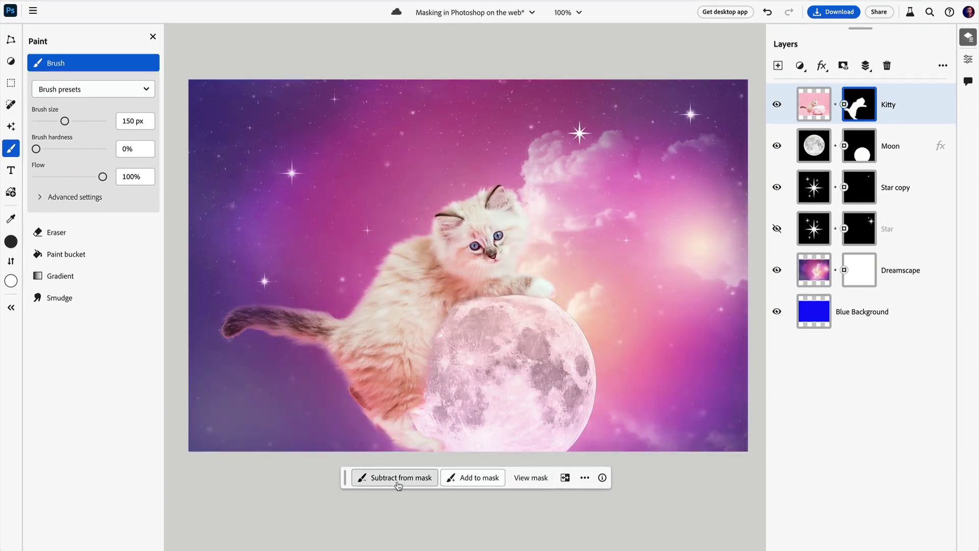
Switch the mask brush between hiding and revealing, ending on hiding
left_click(399, 481)
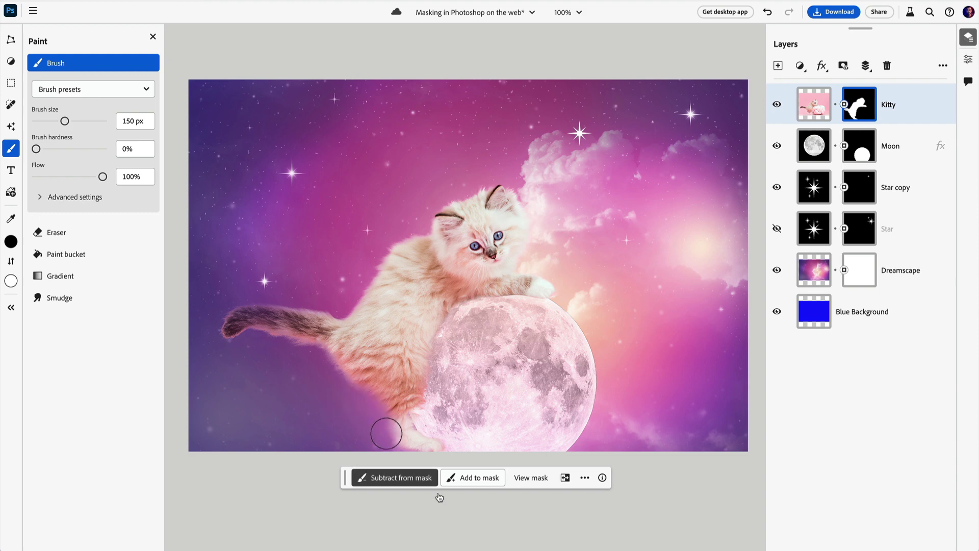
left_click(480, 479)
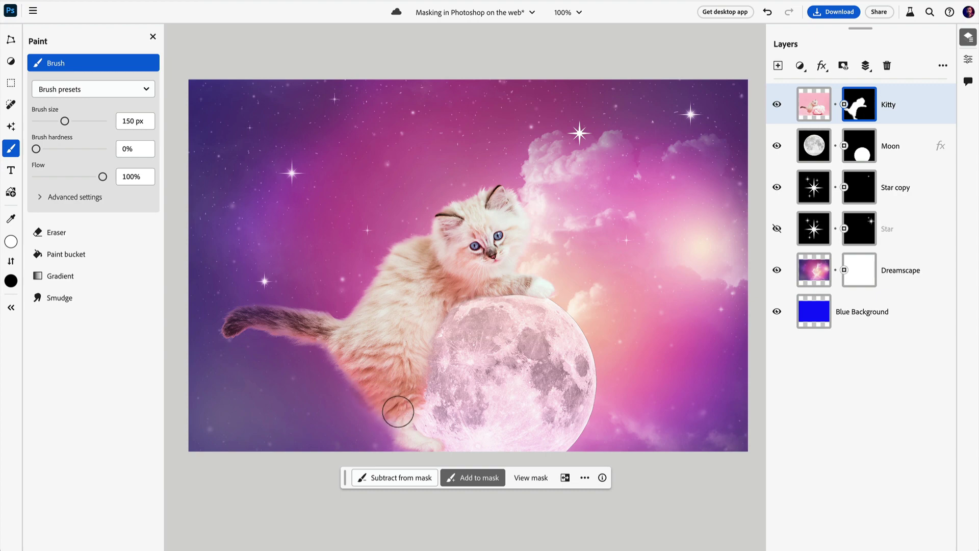
left_click(409, 474)
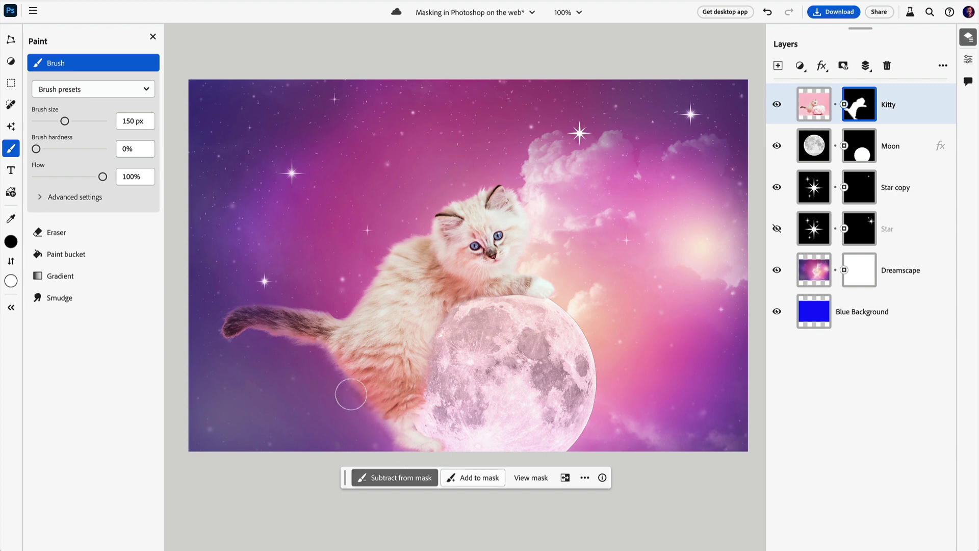
Add a Black & white adjustment layer and invert its mask
left_click(814, 104)
left_click(800, 65)
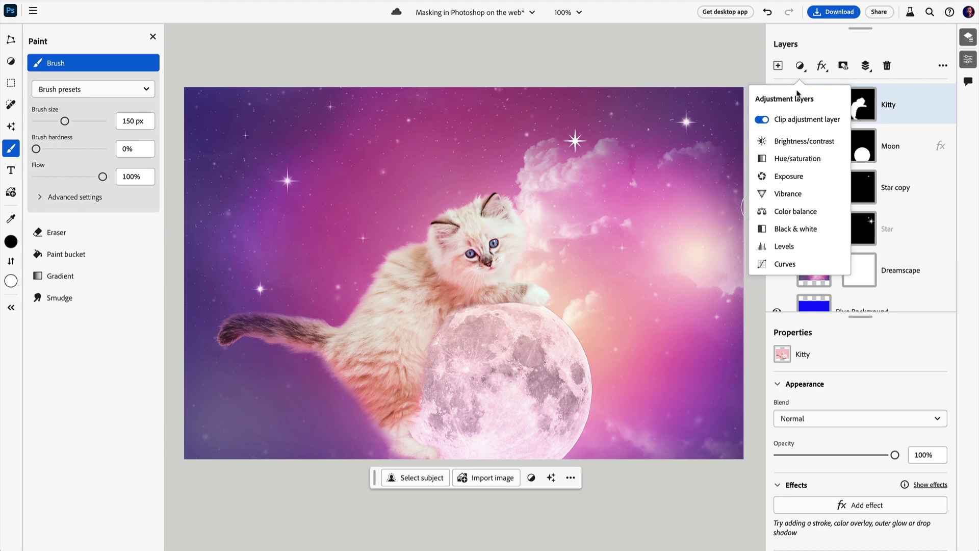
left_click(797, 229)
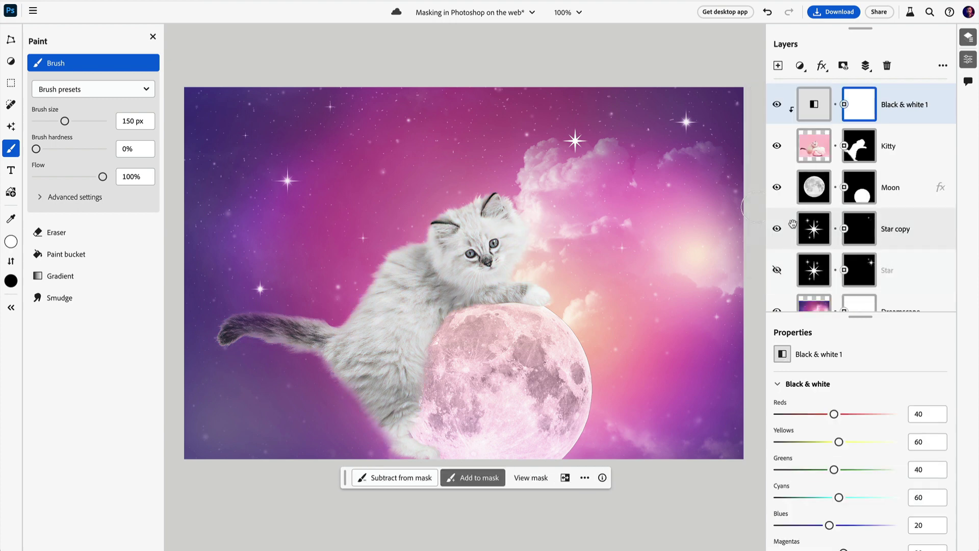
left_click(564, 477)
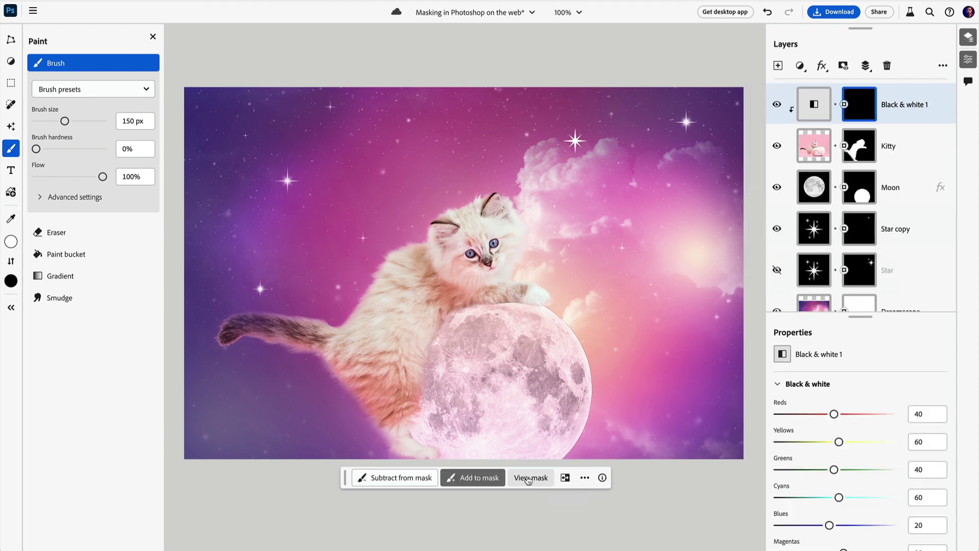
Paint the grey effect over the kitten's body and paw, checking the mask view
mouse_move(427, 398)
left_mouse_down()
mouse_move(461, 277)
mouse_move(503, 219)
mouse_move(488, 207)
left_mouse_up()
mouse_move(411, 278)
left_mouse_down()
mouse_move(509, 291)
mouse_move(401, 268)
mouse_move(381, 337)
left_mouse_up()
left_click(513, 477)
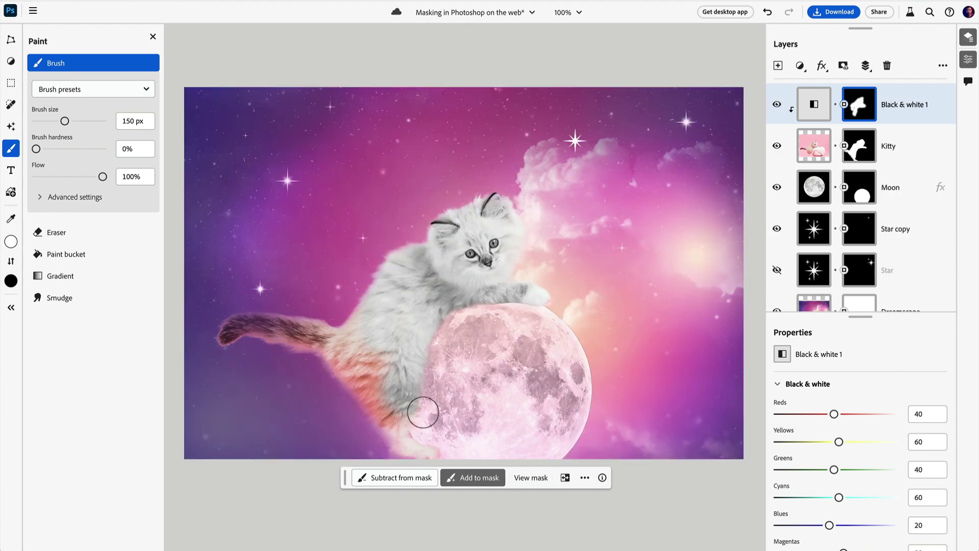
mouse_move(396, 415)
left_mouse_down()
mouse_move(372, 300)
mouse_move(360, 383)
mouse_move(427, 456)
left_mouse_up()
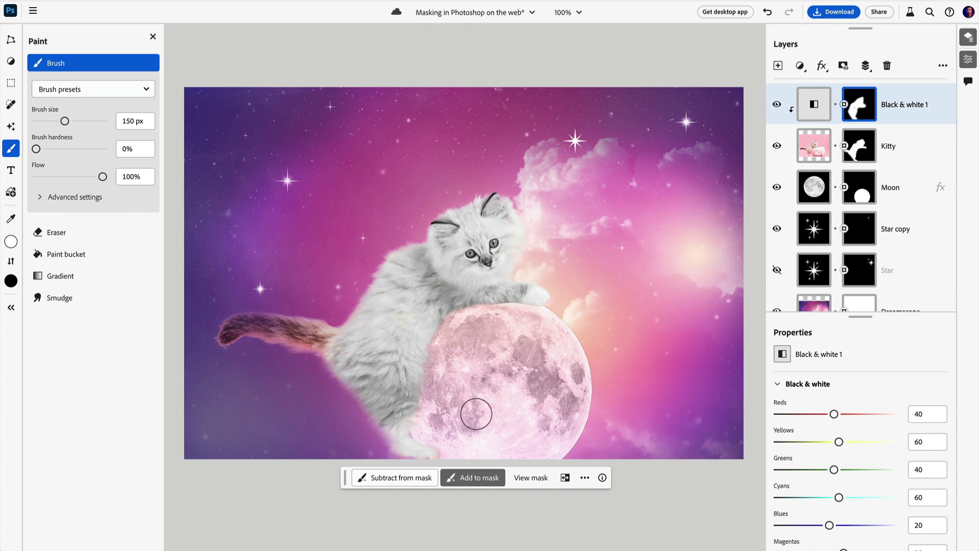